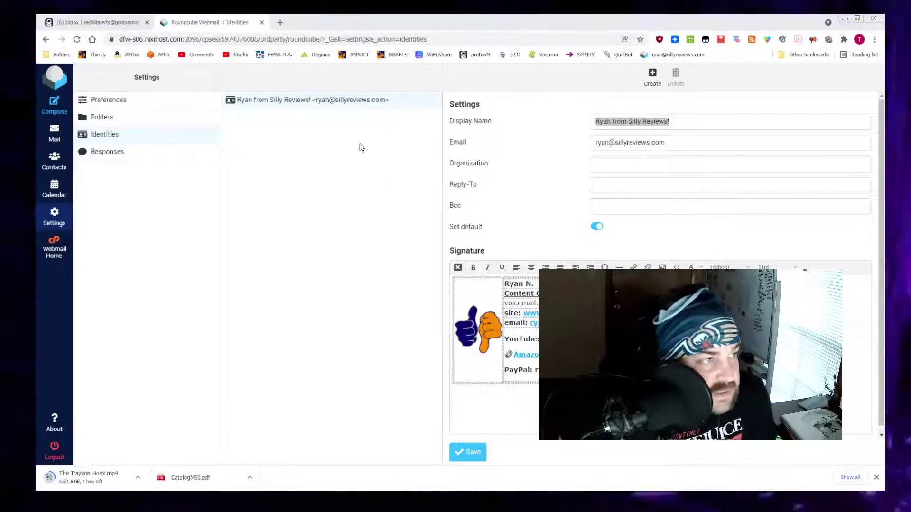
In a new Chrome tab, load the cPanel login page at the host address on port 2083.
{"action": "left_click", "coordinate": [281, 22]}
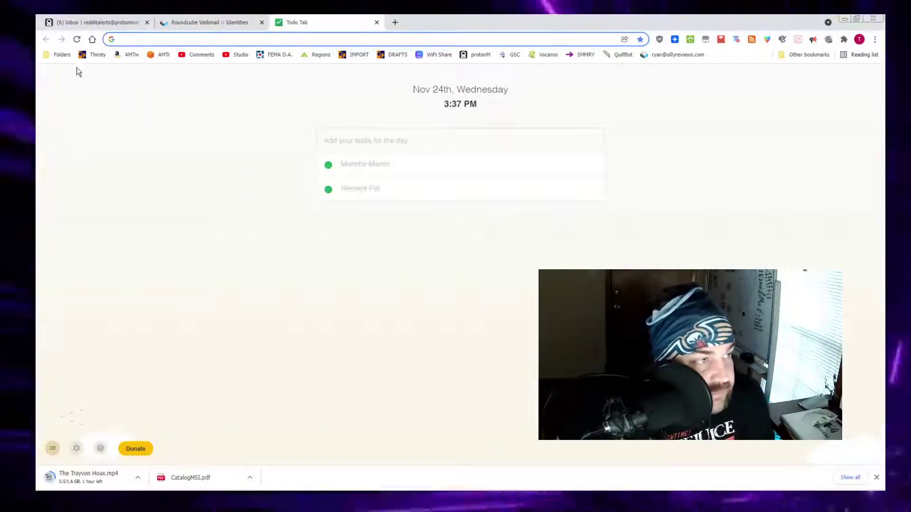
{"action": "type", "text": "dfw-s06.nixihost.com:2083"}
{"action": "key", "text": "Return"}
{"action": "key", "text": "Return"}
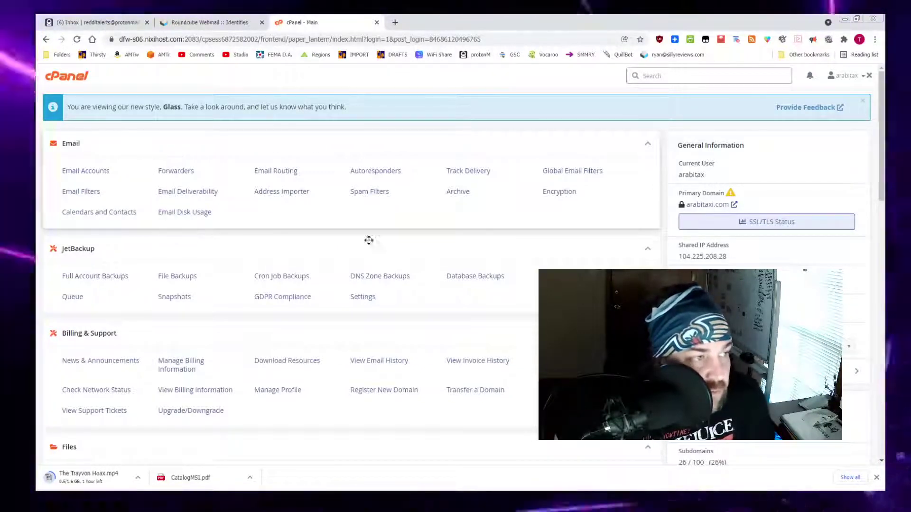
Scroll the cPanel main page to locate the Email tools.
{"action": "scroll", "coordinate": [427, 237], "scroll_direction": "down", "scroll_amount": 4}
{"action": "scroll", "coordinate": [554, 223], "scroll_direction": "up", "scroll_amount": 4}
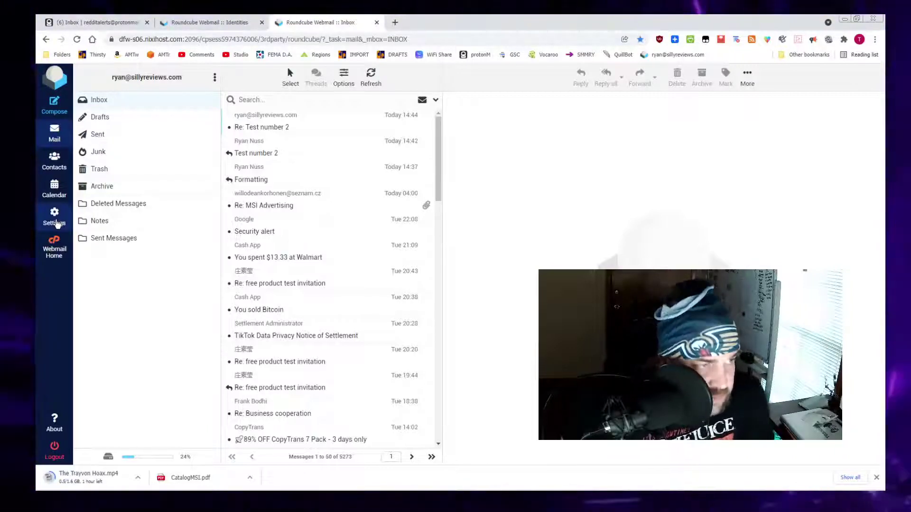
In Composing Messages preferences, keep replies set to 'start new message above the quote'.
{"action": "left_click", "coordinate": [55, 219]}
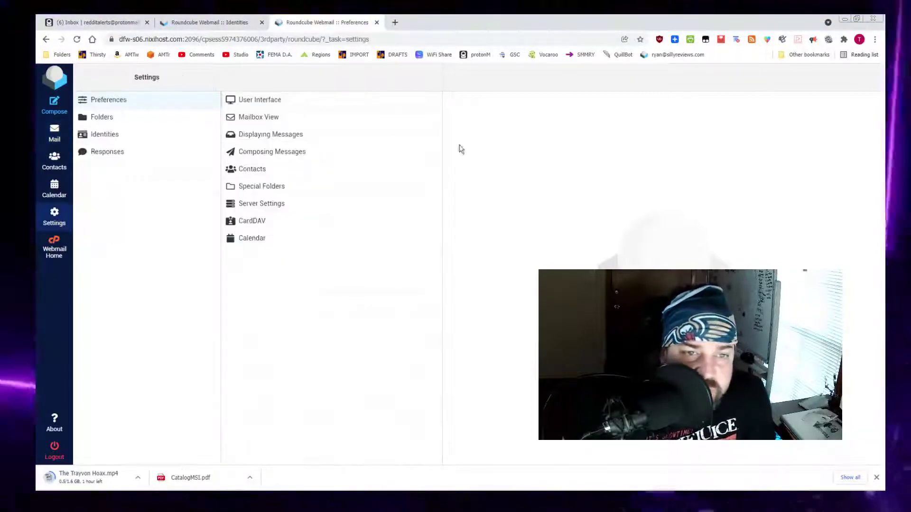
{"action": "left_click", "coordinate": [264, 155]}
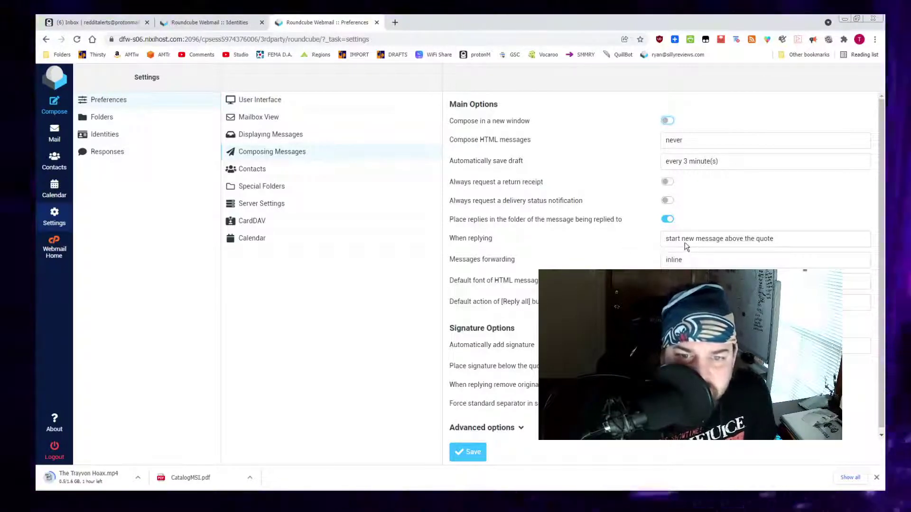
{"action": "left_click", "coordinate": [746, 240]}
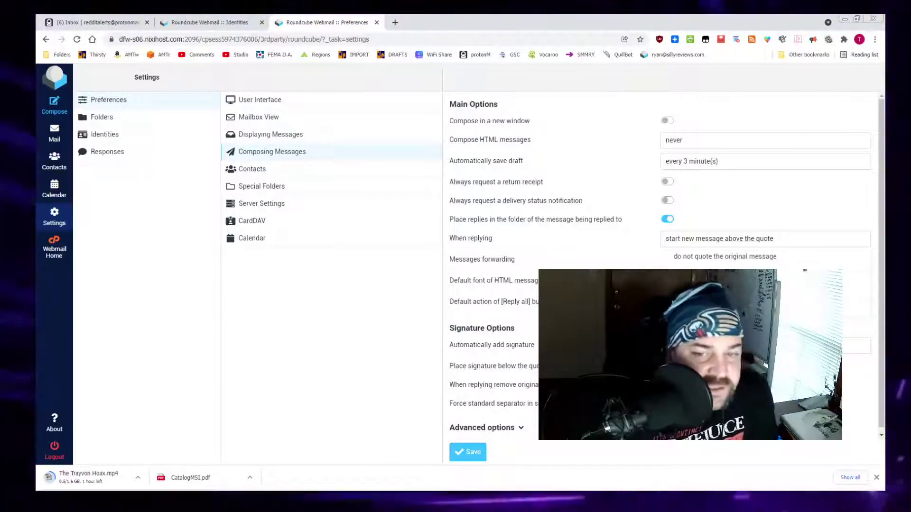
{"action": "key", "text": "Escape"}
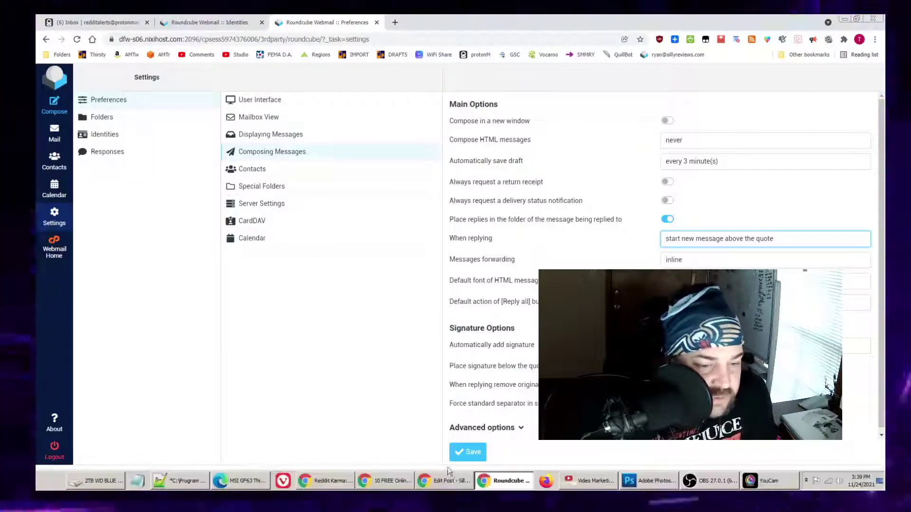
Save the composing preferences and open the default identity for editing.
{"action": "left_click", "coordinate": [468, 452]}
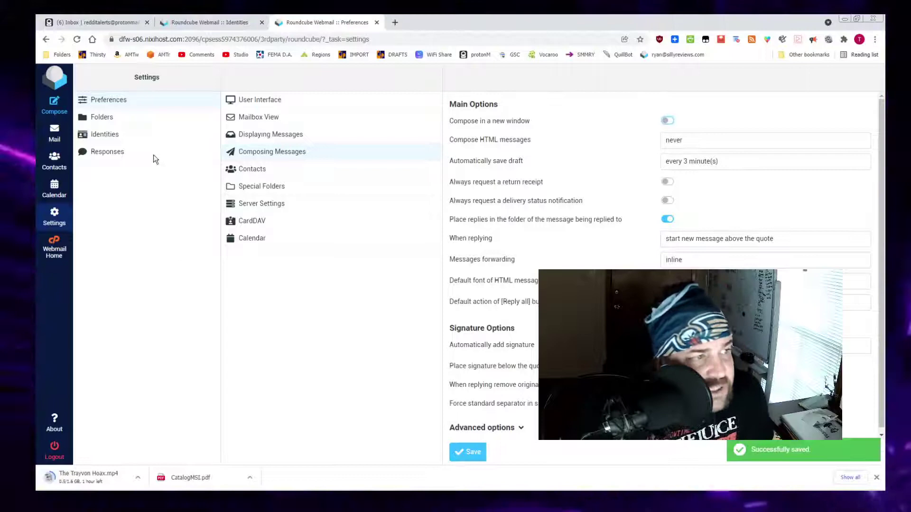
{"action": "left_click", "coordinate": [132, 141]}
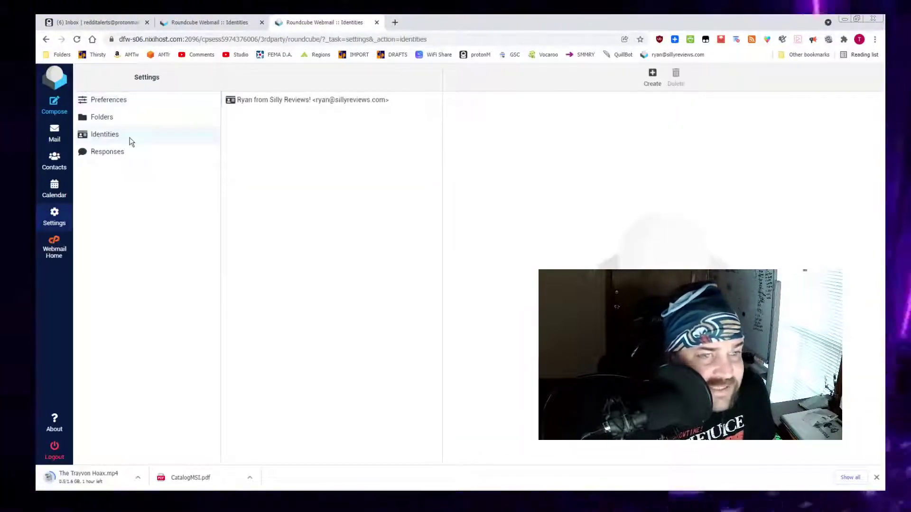
{"action": "left_click", "coordinate": [321, 101]}
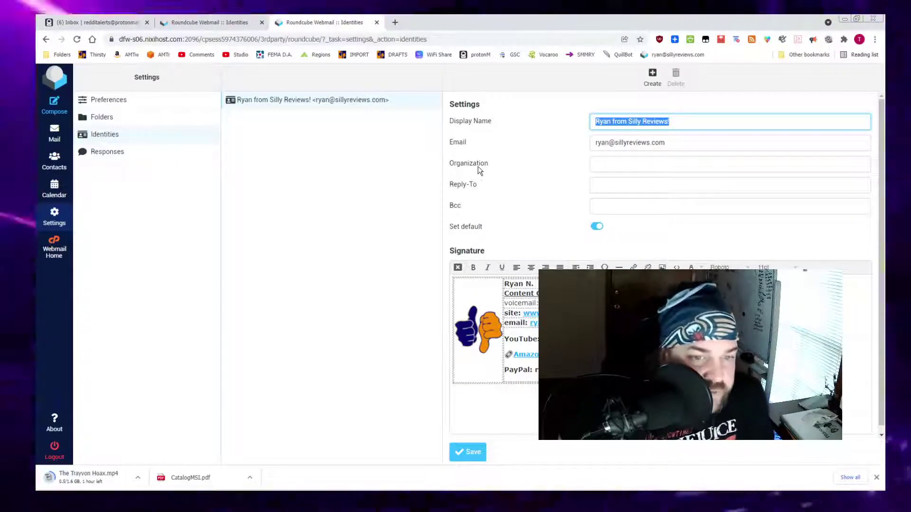
Switch the identity's image signature to plain text and save the identity.
{"action": "left_click", "coordinate": [458, 267]}
{"action": "left_click", "coordinate": [510, 99]}
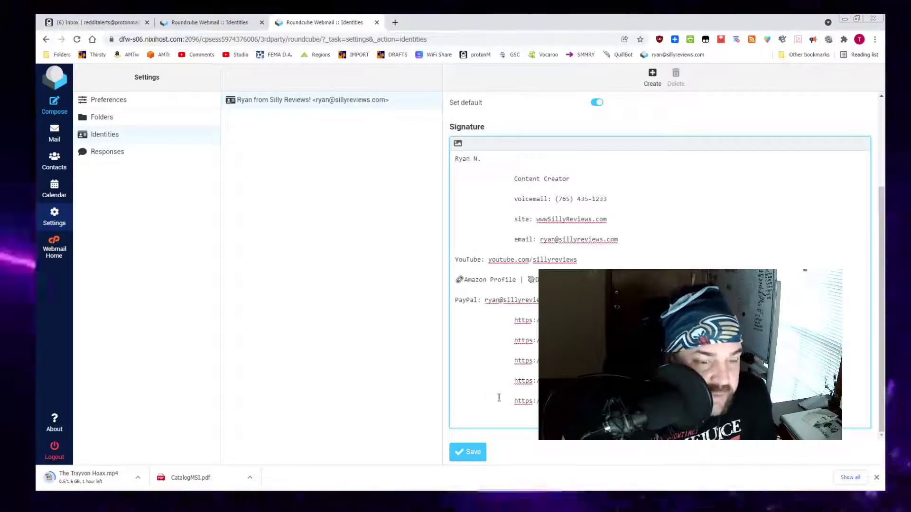
{"action": "left_click", "coordinate": [470, 452]}
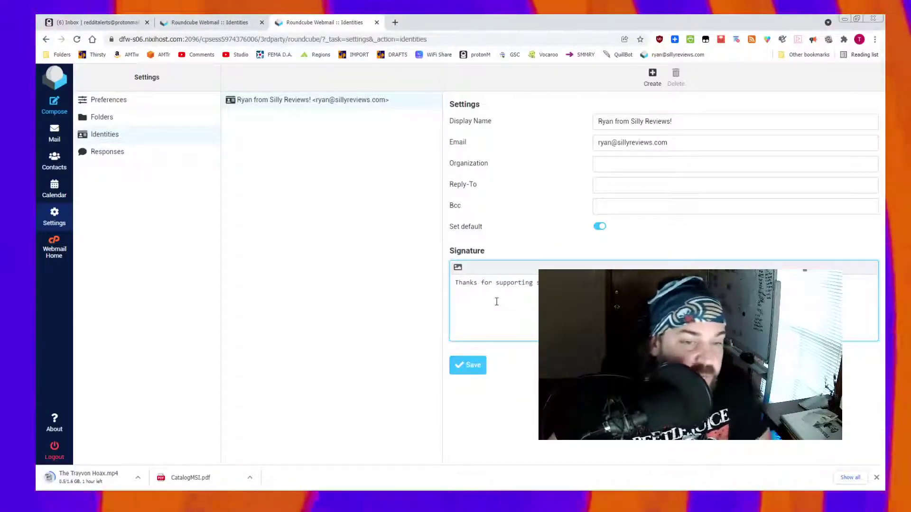
Switch the signature back to HTML mode and delete its thank-you text, leaving it empty.
{"action": "key", "text": "ctrl+a"}
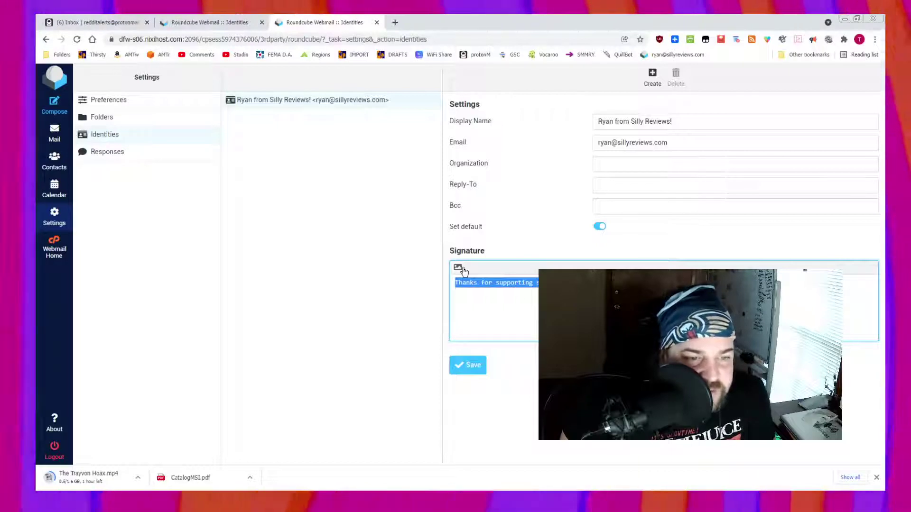
{"action": "left_click", "coordinate": [459, 268]}
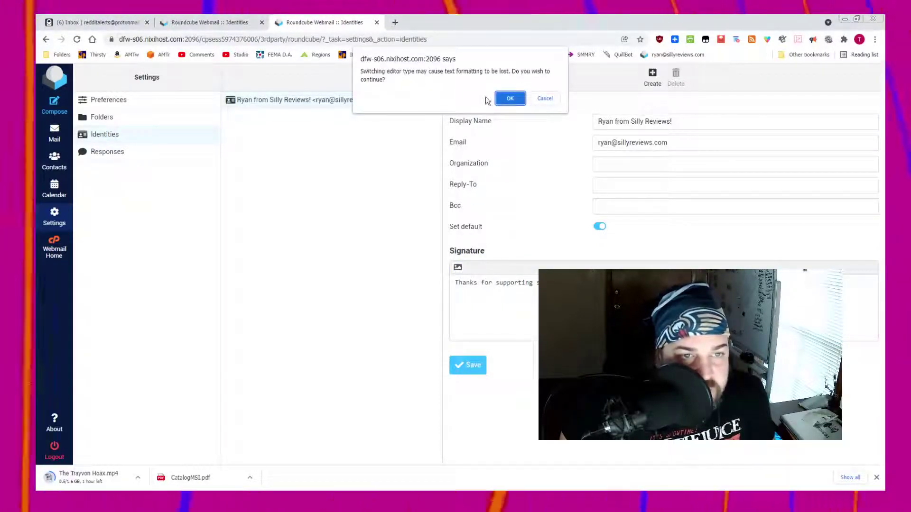
{"action": "left_click", "coordinate": [509, 98]}
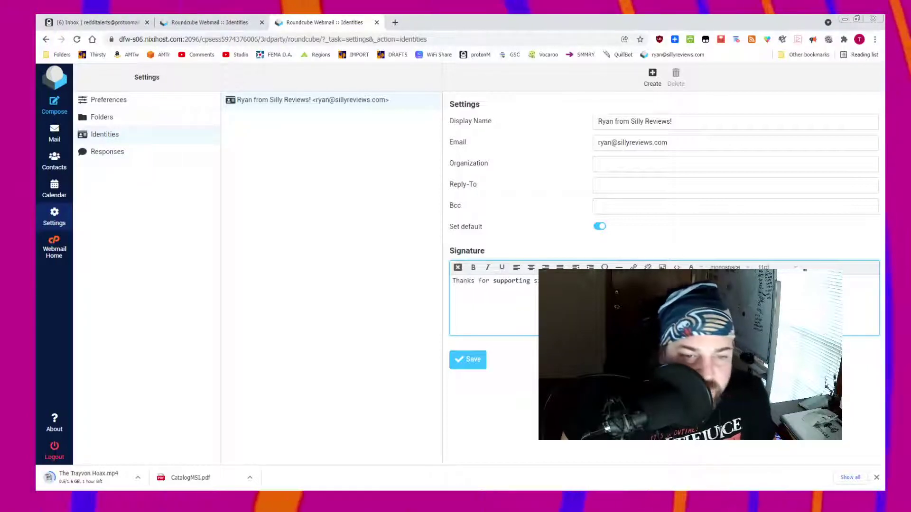
{"action": "left_click_drag", "start_coordinate": [617, 281], "coordinate": [447, 284]}
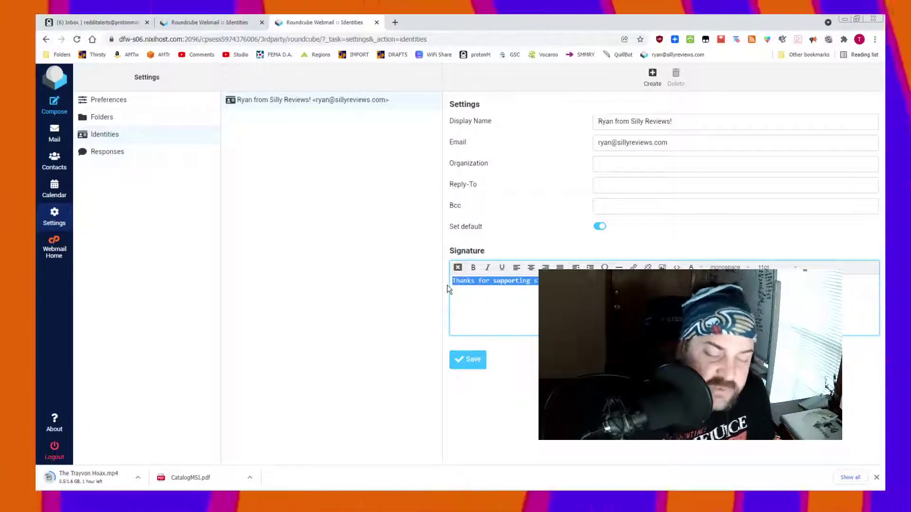
{"action": "key", "text": "BackSpace"}
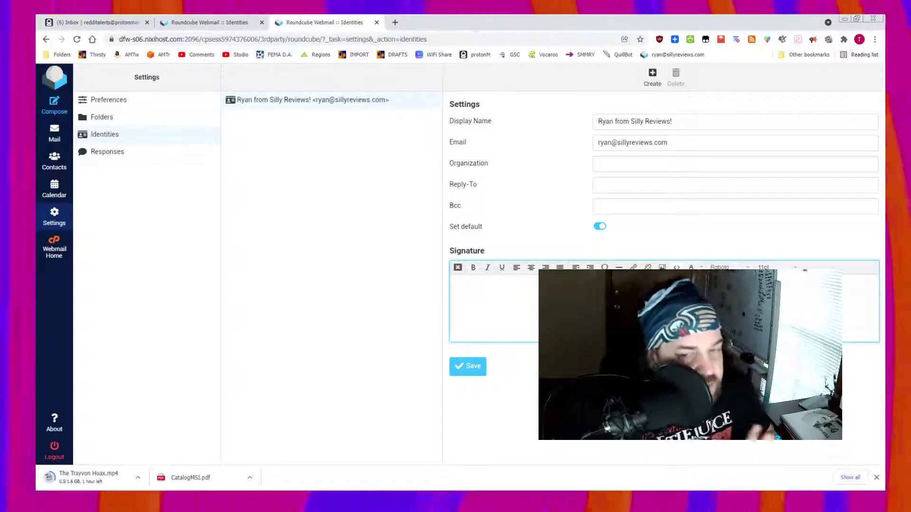
Paste the HTML signature table with thumbs logo and contact links via Source code, then save.
{"action": "left_click", "coordinate": [676, 267]}
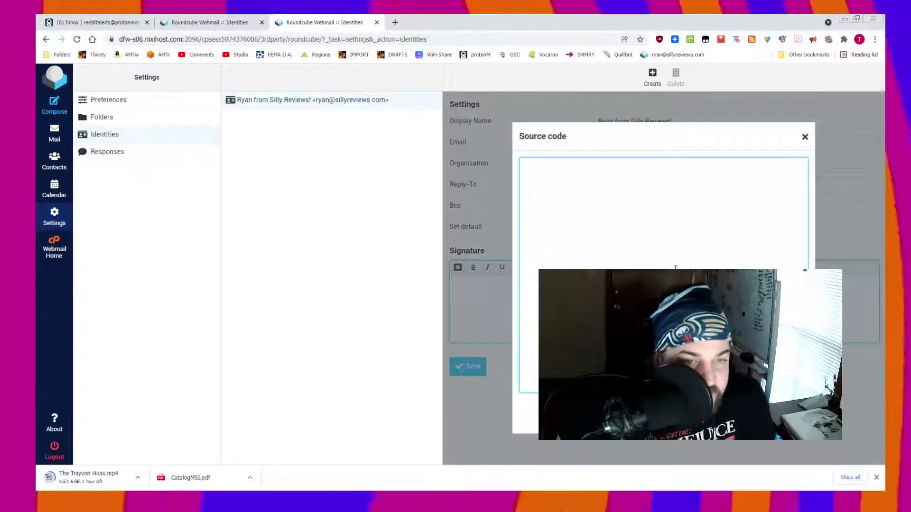
{"action": "key", "text": "ctrl+v"}
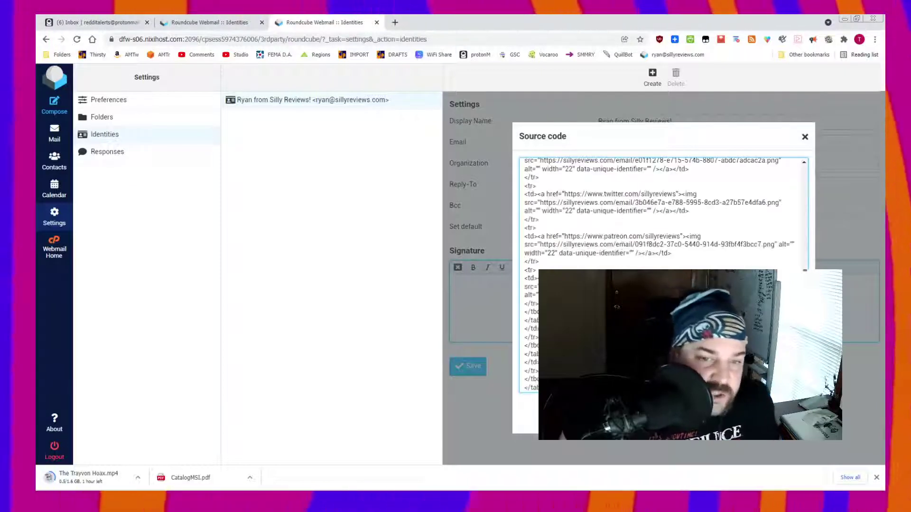
{"action": "scroll", "coordinate": [665, 213], "scroll_direction": "up", "scroll_amount": 10}
{"action": "left_click", "coordinate": [783, 414]}
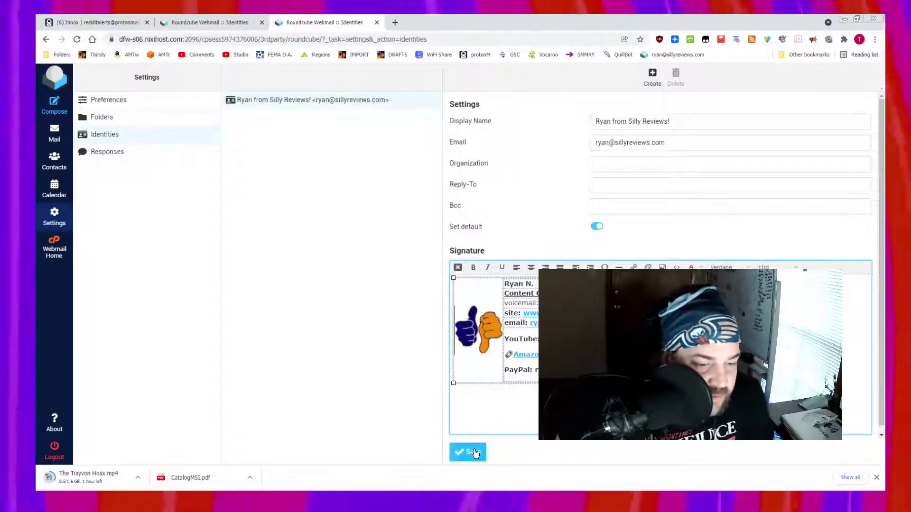
{"action": "left_click", "coordinate": [473, 452]}
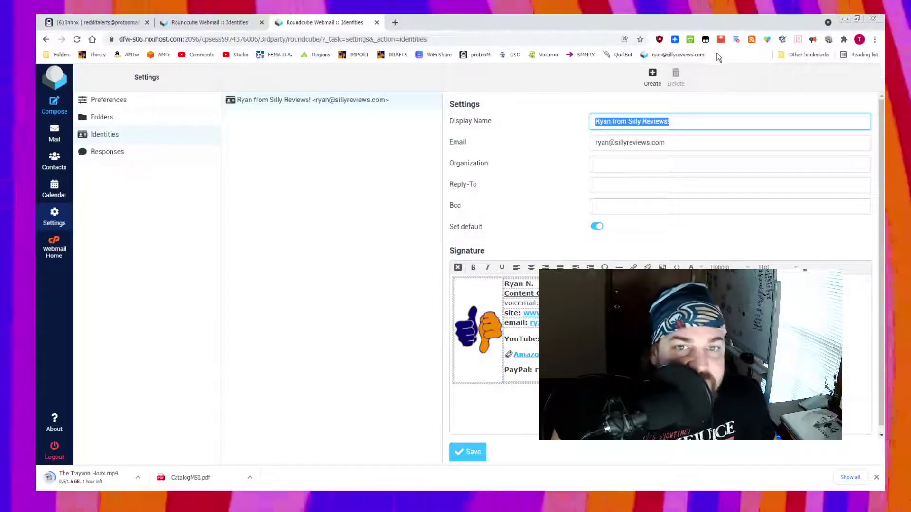
Return to the Roundcube Inbox using the webmail bookmark.
{"action": "left_click", "coordinate": [666, 58]}
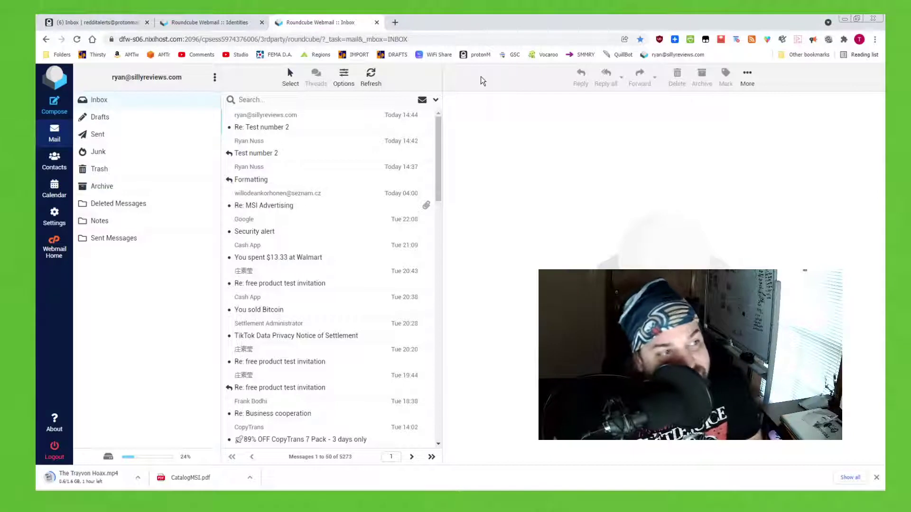
Add the Roundcube Inbox page to Chrome's bookmarks bar and save the bookmark's details.
{"action": "left_click", "coordinate": [640, 40]}
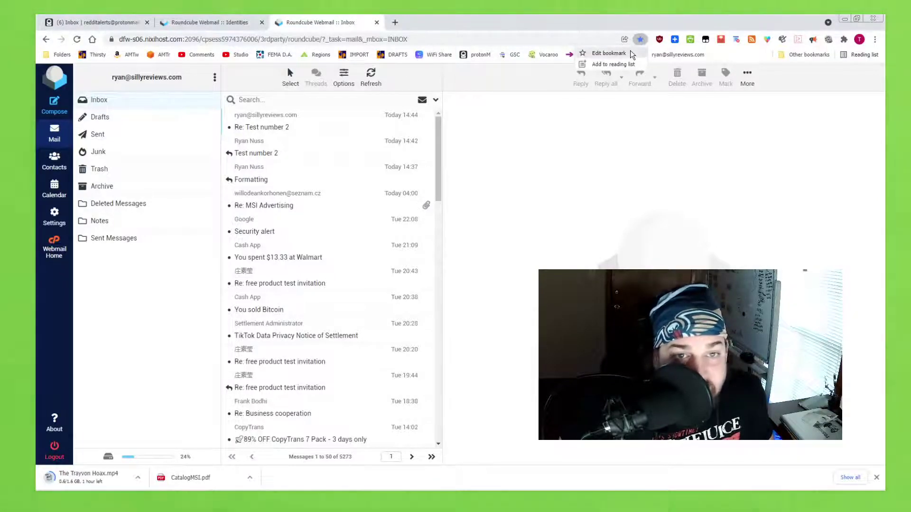
{"action": "left_click", "coordinate": [612, 53]}
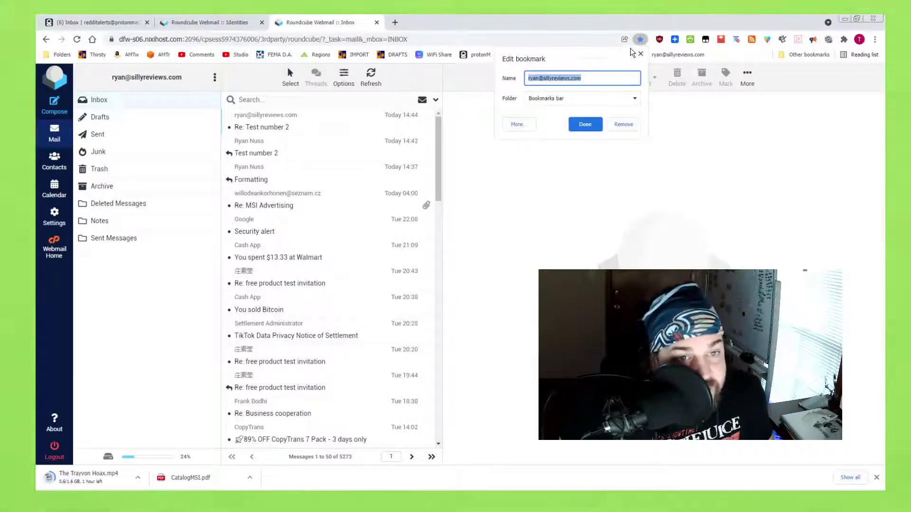
{"action": "left_click", "coordinate": [590, 124]}
{"action": "right_click", "coordinate": [655, 56]}
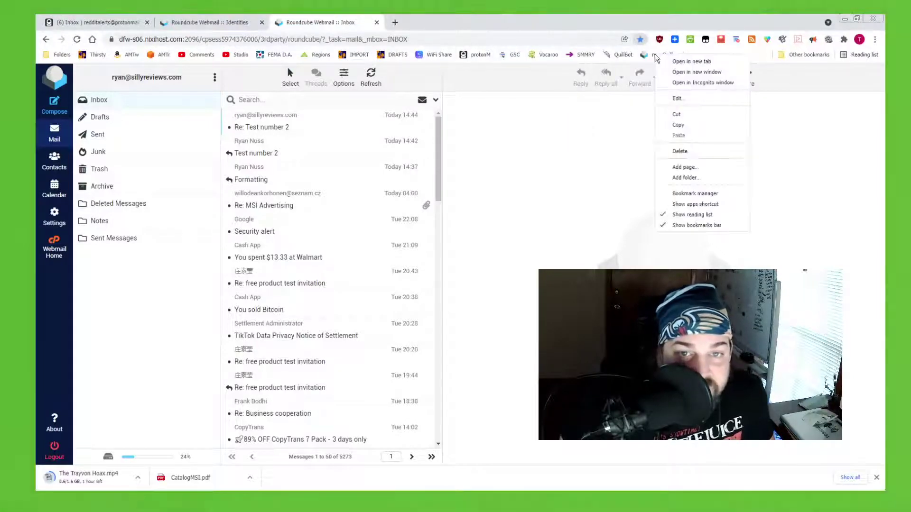
{"action": "left_click", "coordinate": [677, 98]}
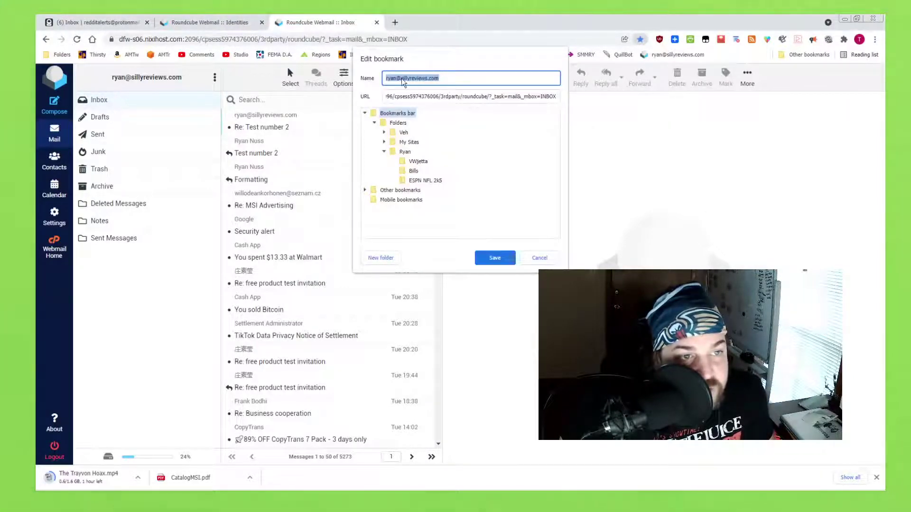
{"action": "left_click", "coordinate": [507, 259]}
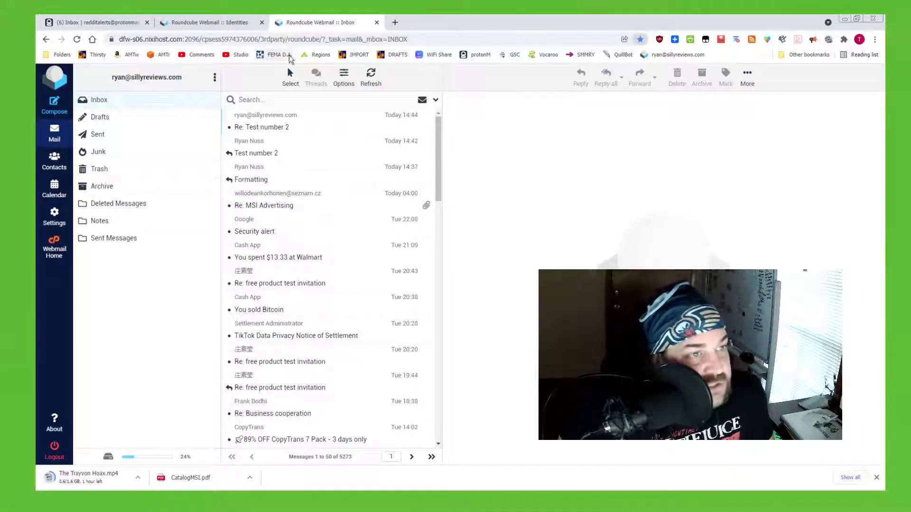